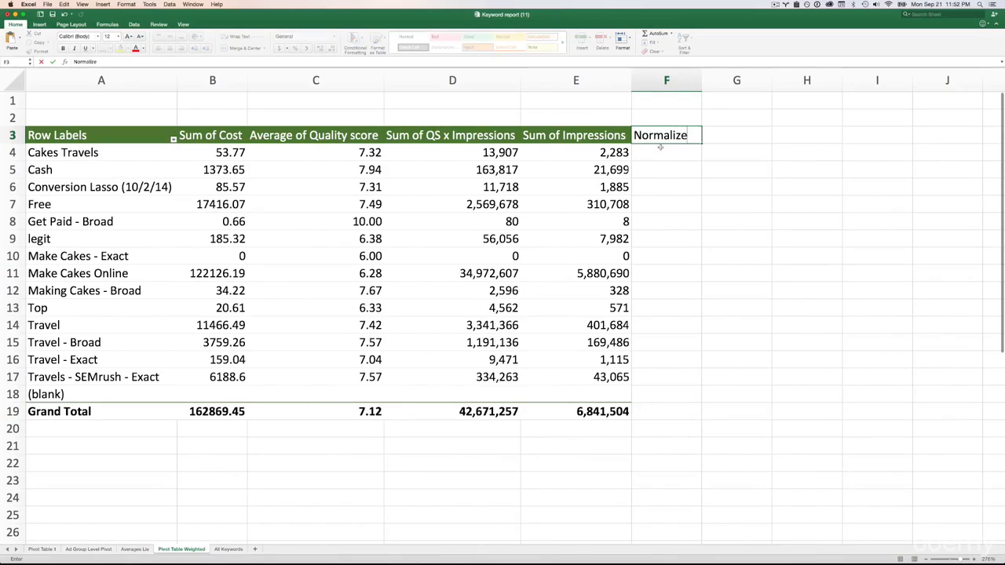
# - Complete the header in F3 as "Normalized QS" and widen column F to fit it
pyautogui.write('QS')
pyautogui.click(696, 112)
pyautogui.moveTo(701, 82); pyautogui.dragTo(728, 81)
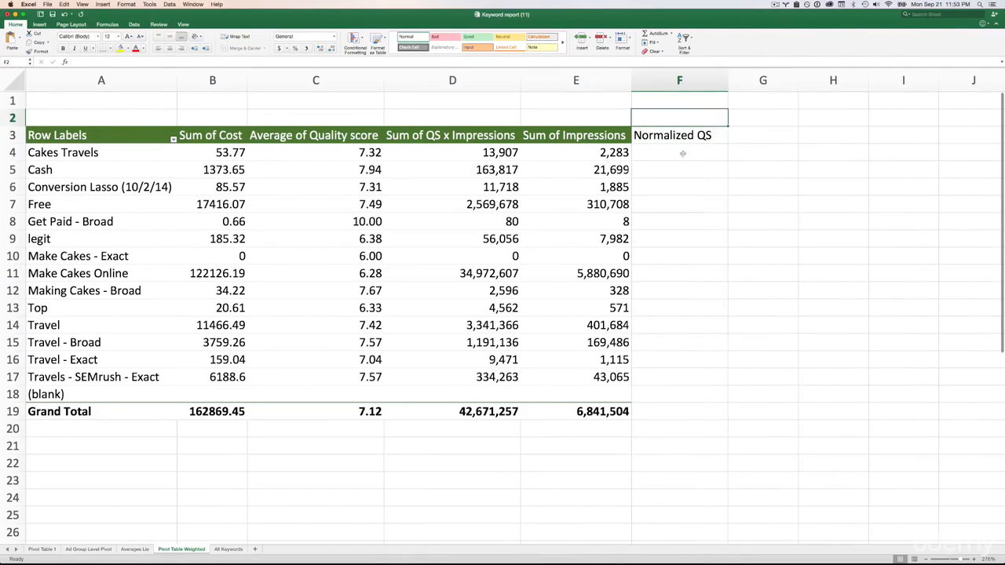
# - Enter the formula =SUM(D4/E4) in F4 to divide QS x Impressions by Impressions for Cakes Travels
pyautogui.click(682, 153)
pyautogui.write('=')
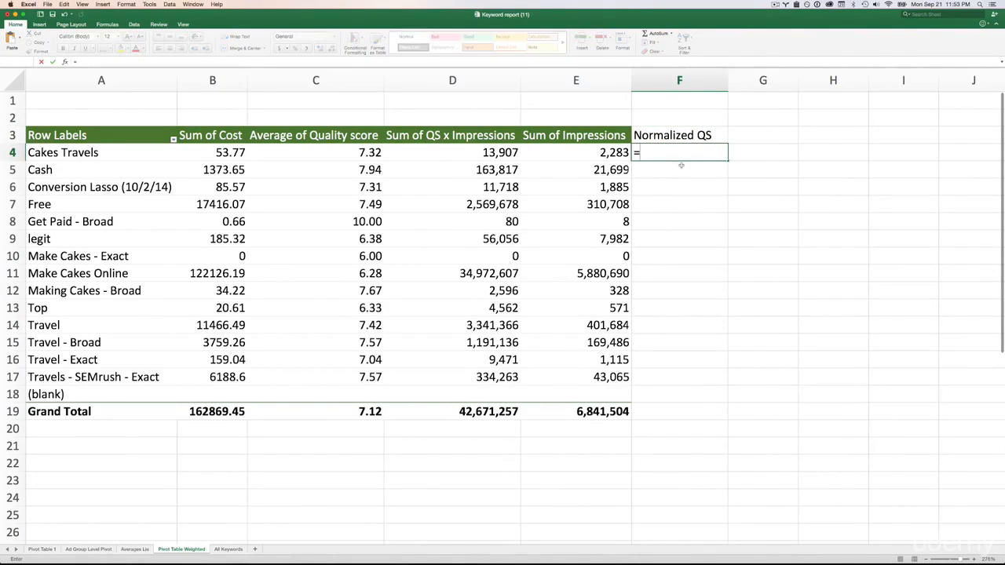
pyautogui.write('SUM')
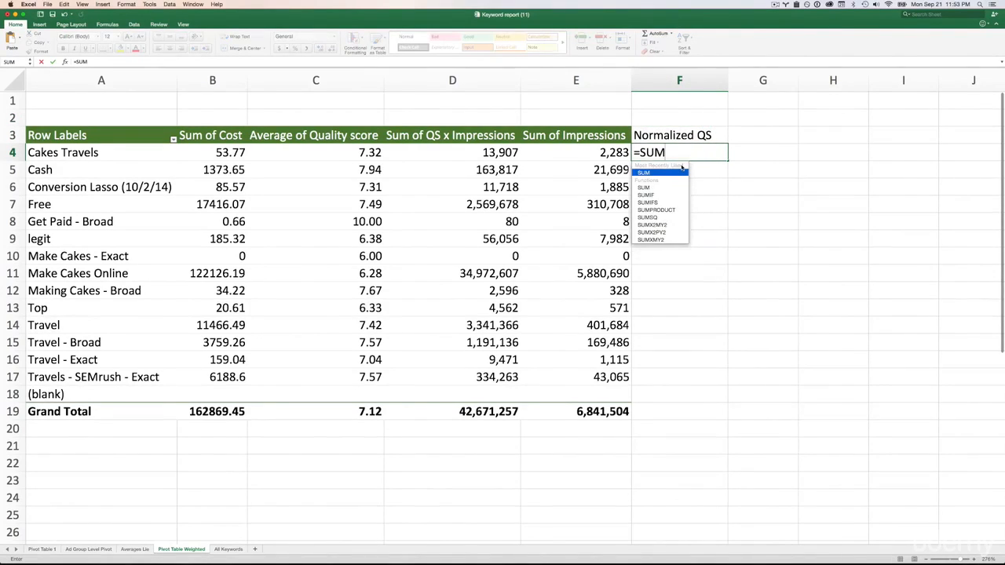
pyautogui.write('(')
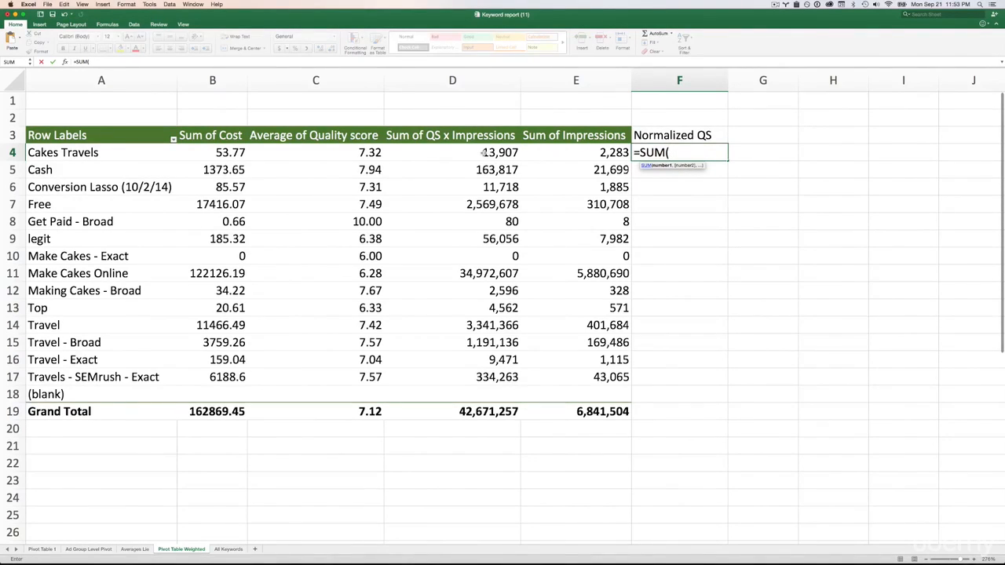
pyautogui.write('d4')
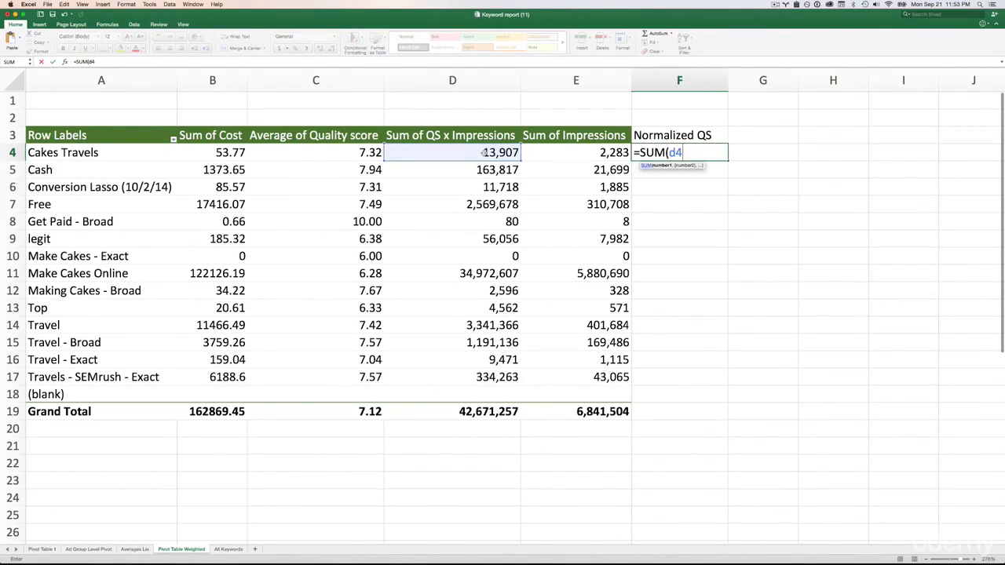
pyautogui.write('/e4')
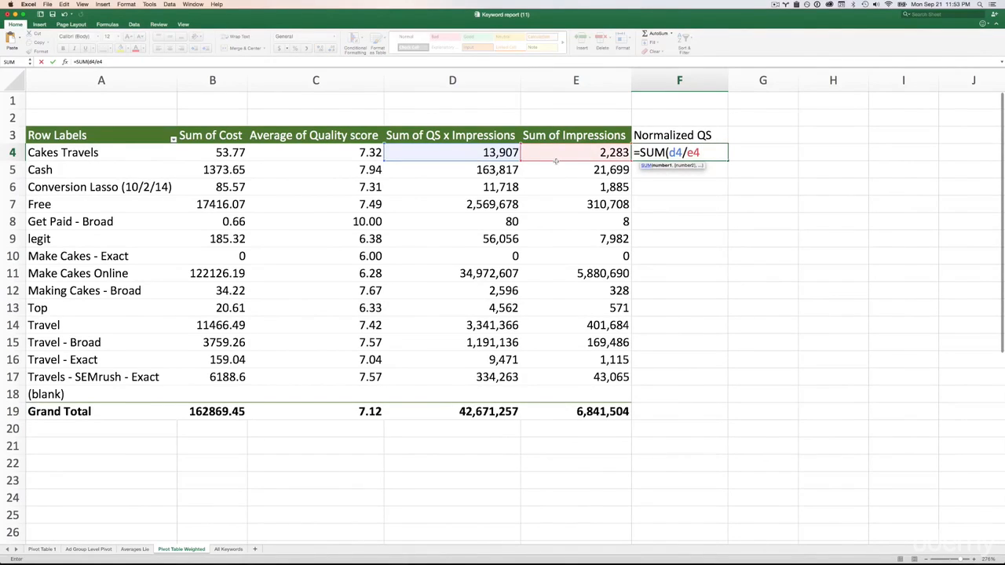
pyautogui.press('Return')
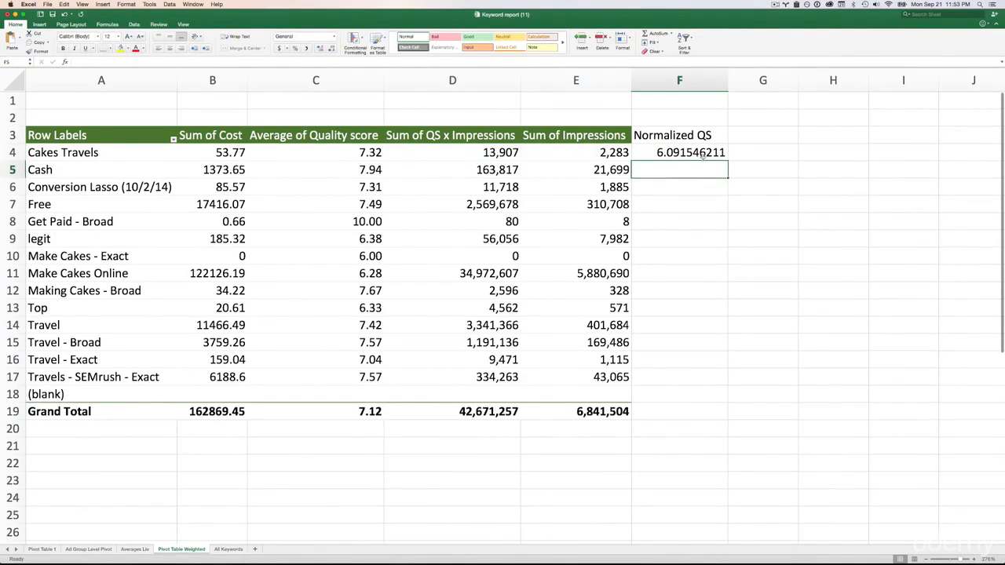
# - Fill the Normalized QS formula from F4 down to F17 and check the Make Cakes - Exact row
pyautogui.click(701, 154)
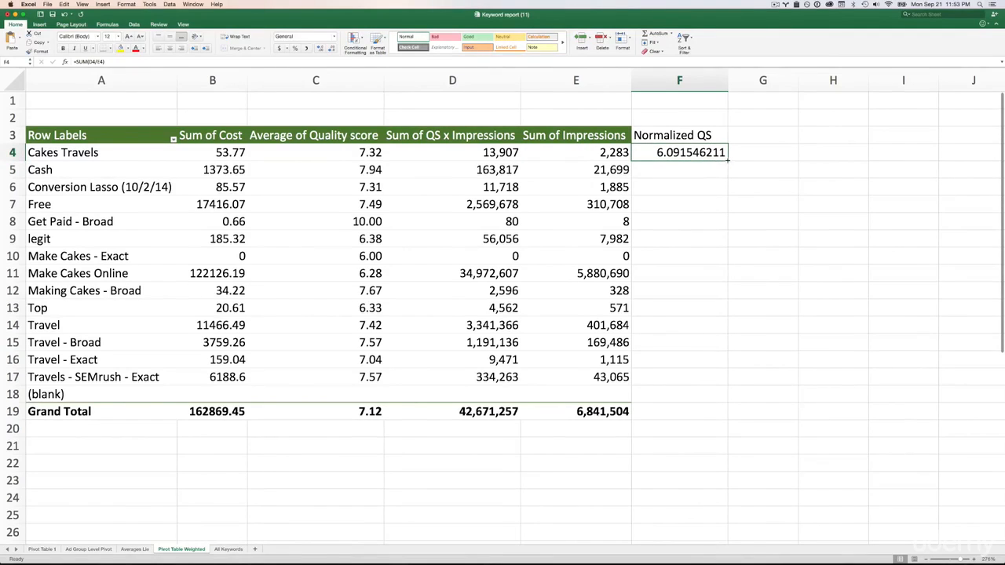
pyautogui.moveTo(727, 161); pyautogui.dragTo(721, 390)
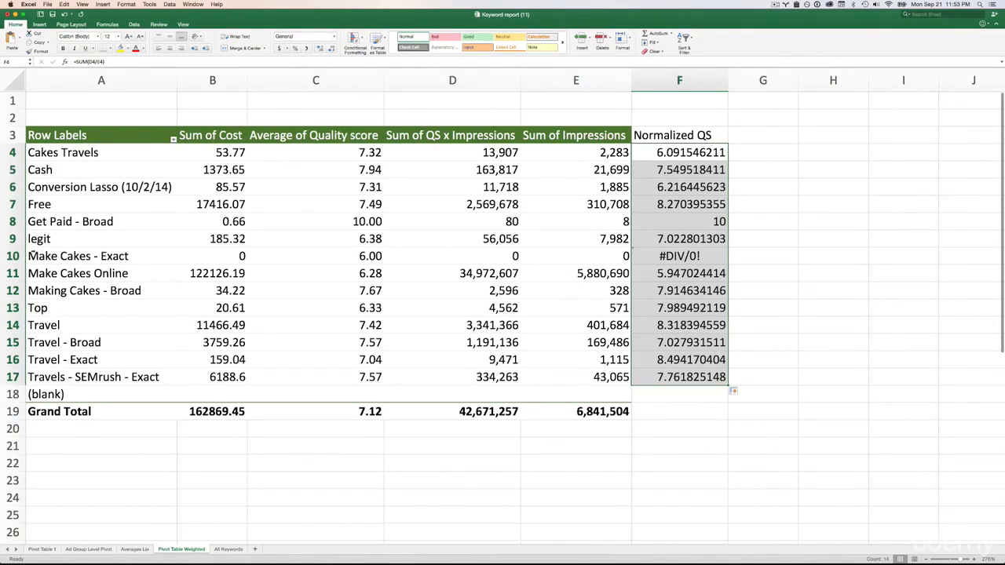
pyautogui.click(16, 256)
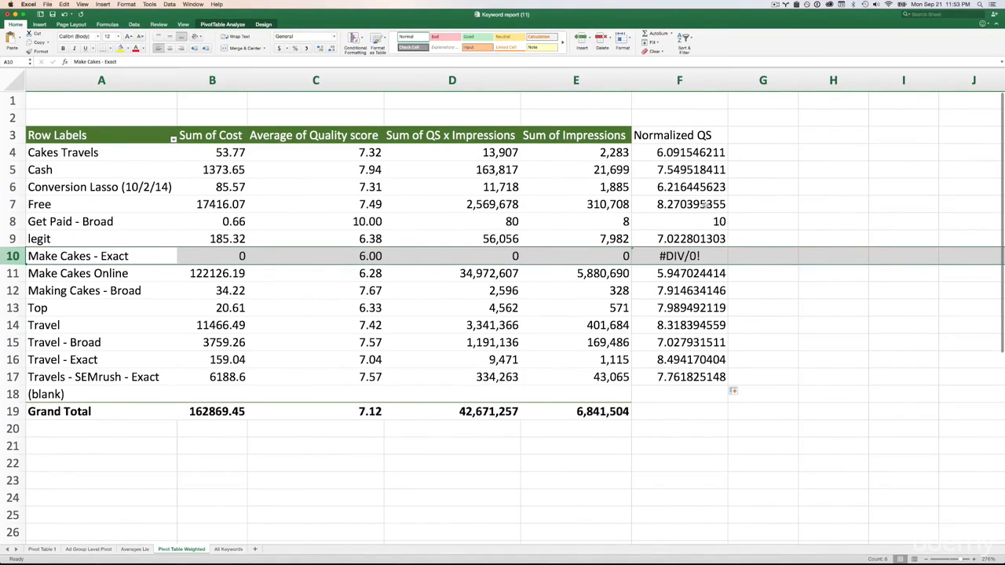
# - Format column F as Number with 2 decimal places
pyautogui.click(691, 152)
pyautogui.click(680, 81)
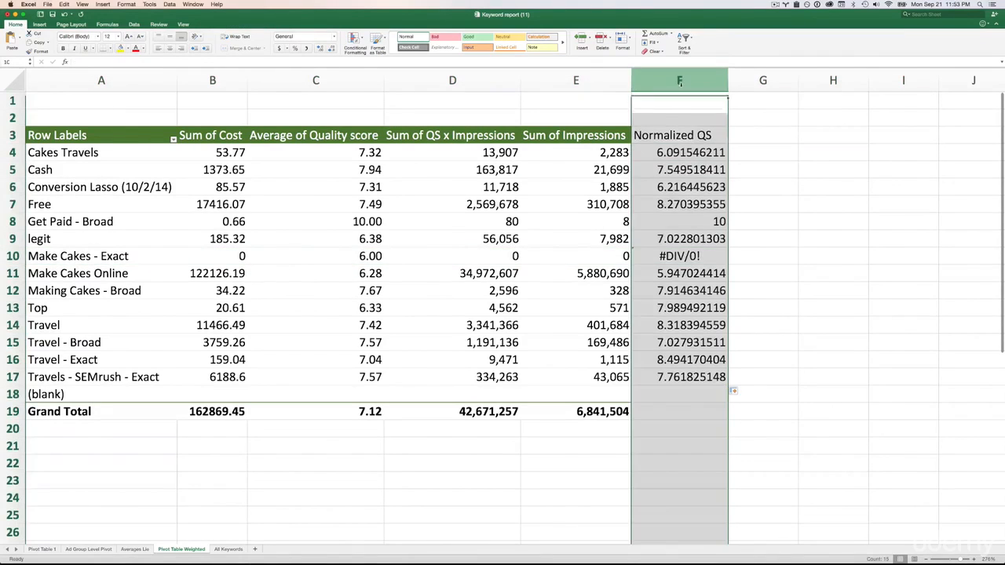
pyautogui.rightClick(680, 81)
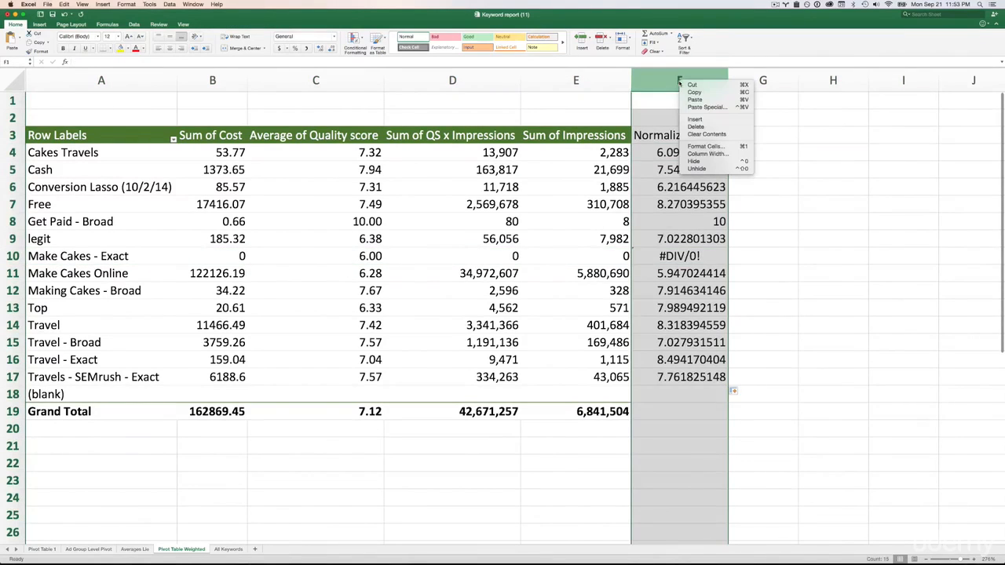
pyautogui.click(705, 147)
pyautogui.click(482, 114)
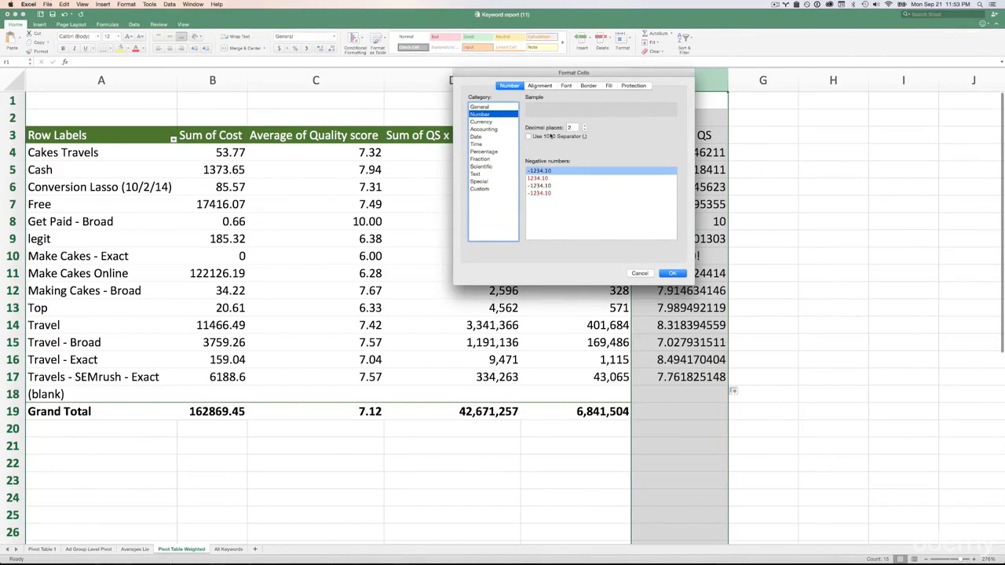
pyautogui.click(673, 274)
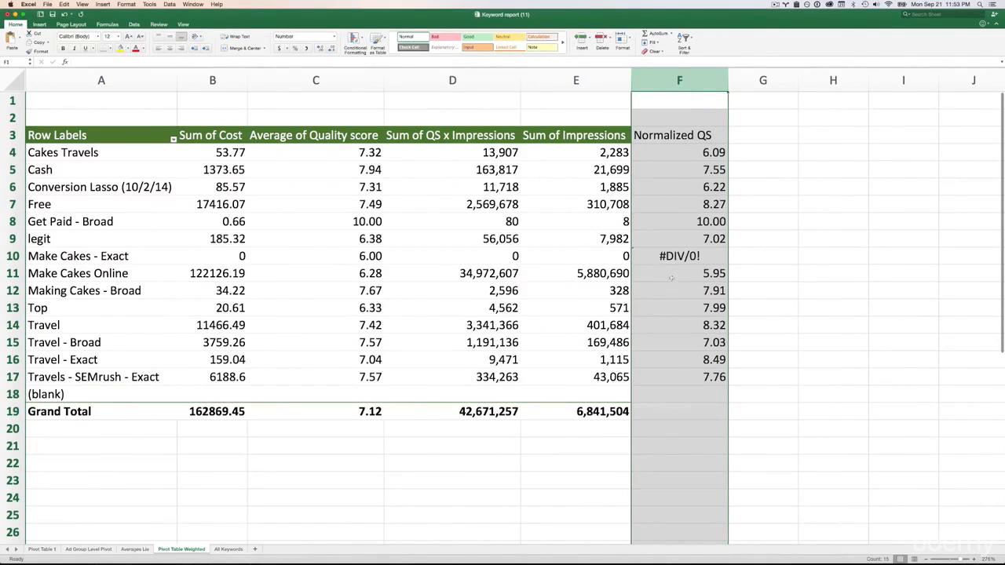
pyautogui.click(745, 141)
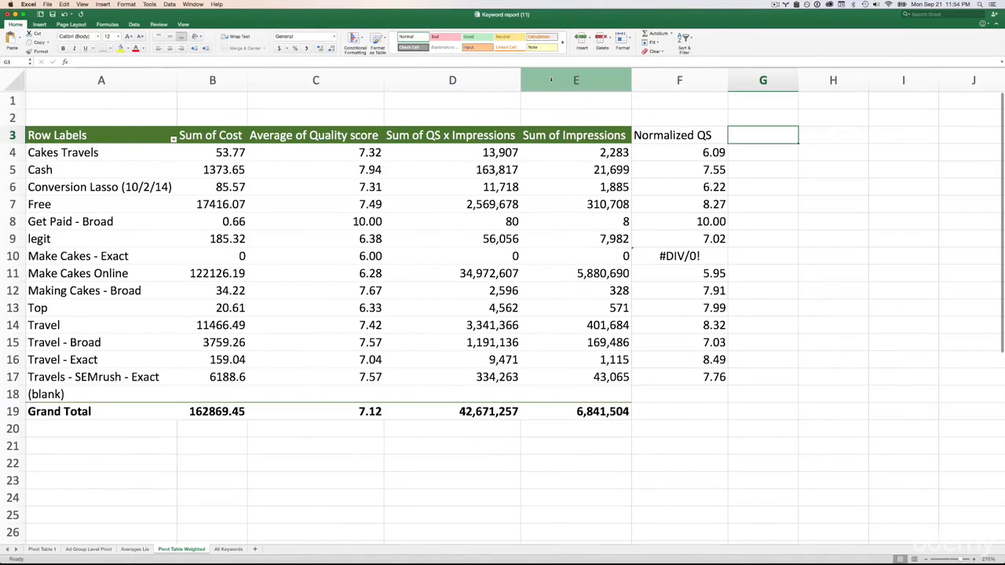
# - Hide columns D and E, the sums of QS x Impressions and Impressions
pyautogui.moveTo(558, 82); pyautogui.dragTo(496, 83)
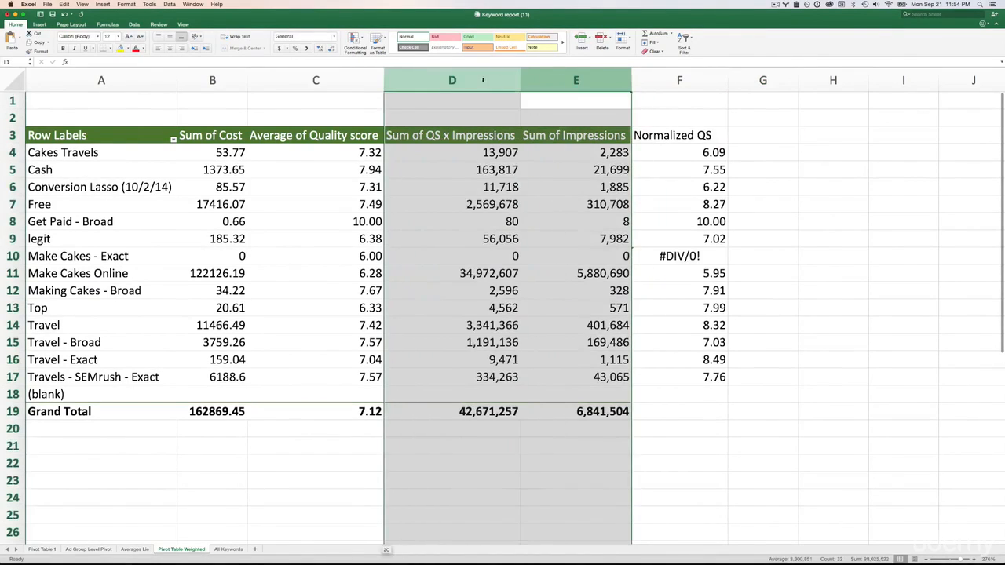
pyautogui.rightClick(496, 82)
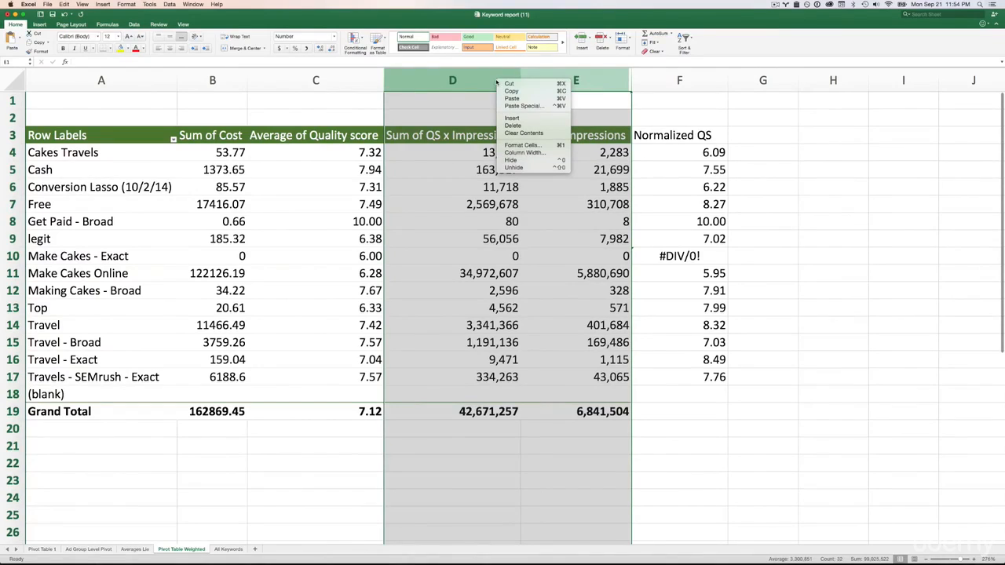
pyautogui.click(540, 161)
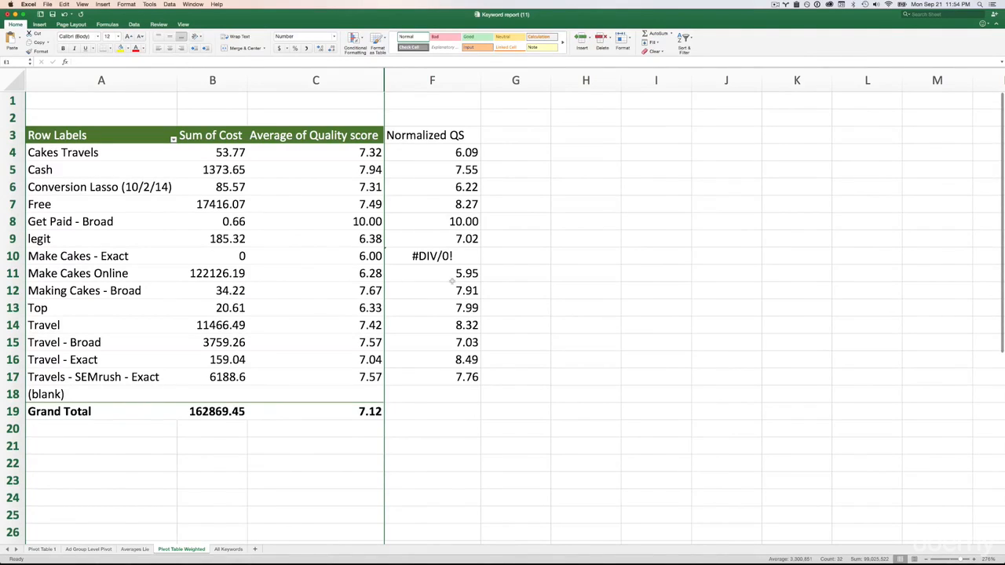
# - Compare the cost, average quality score and normalized QS of the Cash and Make Cakes Online ad groups
pyautogui.click(323, 79)
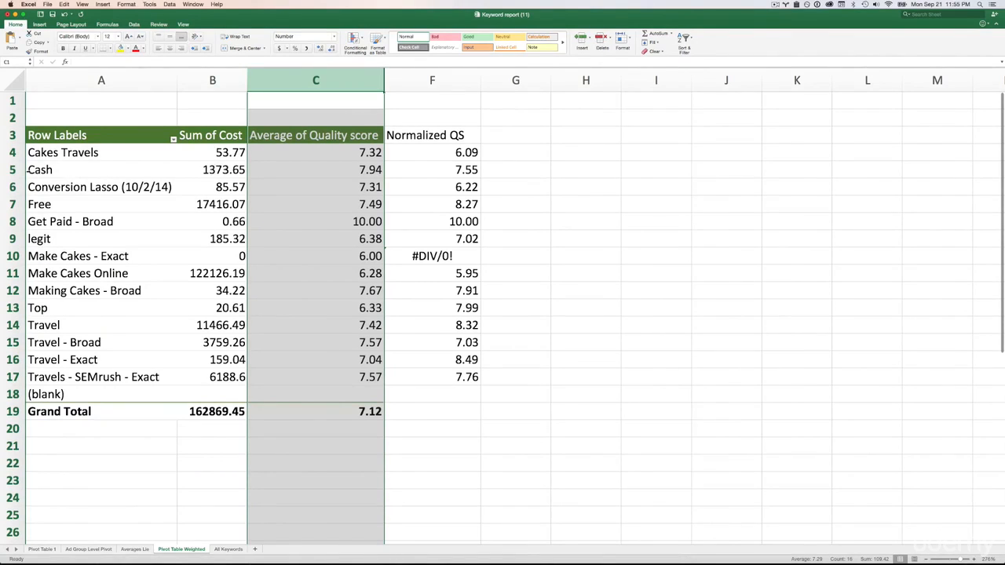
pyautogui.click(207, 174)
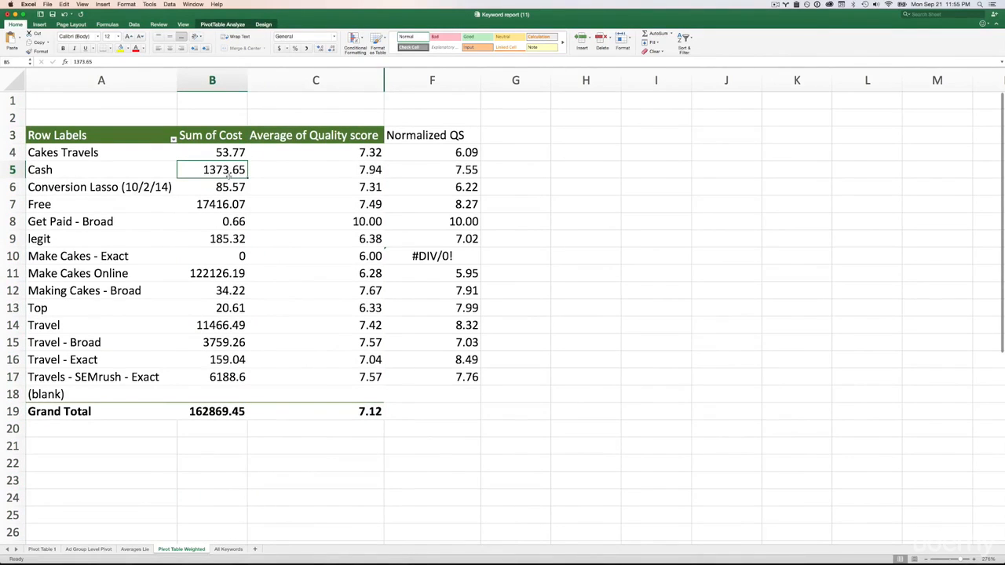
pyautogui.click(357, 171)
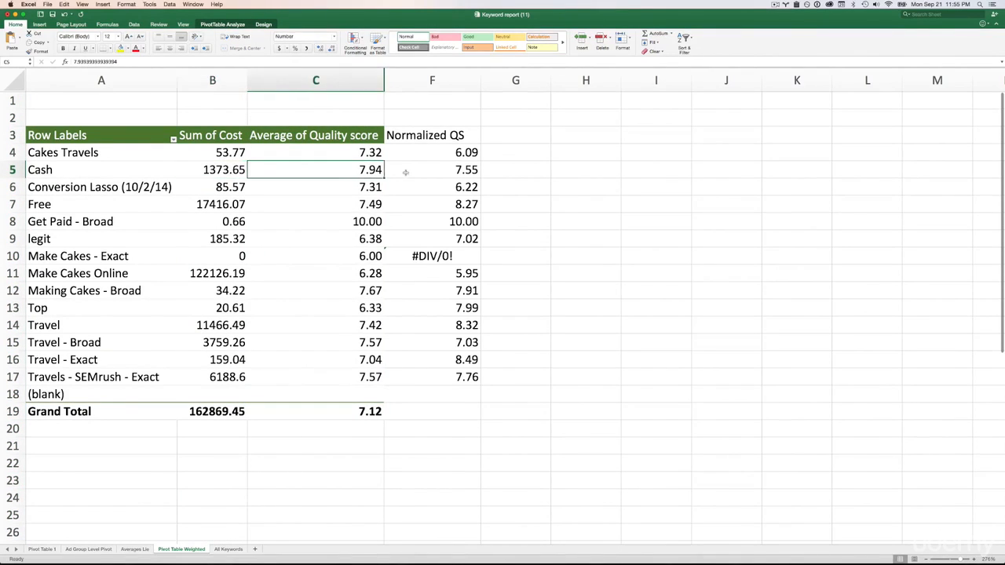
pyautogui.press('Right')
pyautogui.click(373, 170)
pyautogui.click(403, 174)
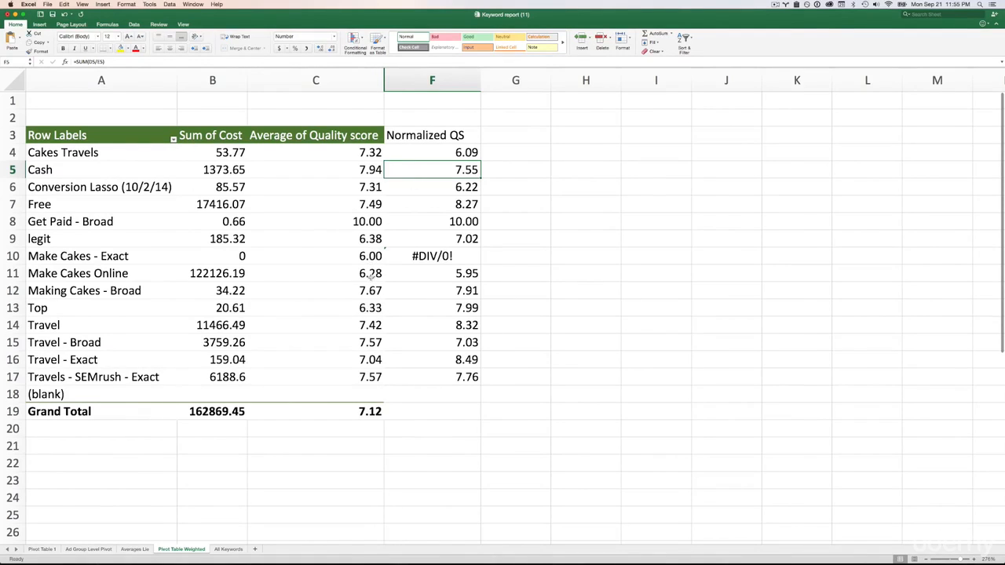
pyautogui.click(222, 276)
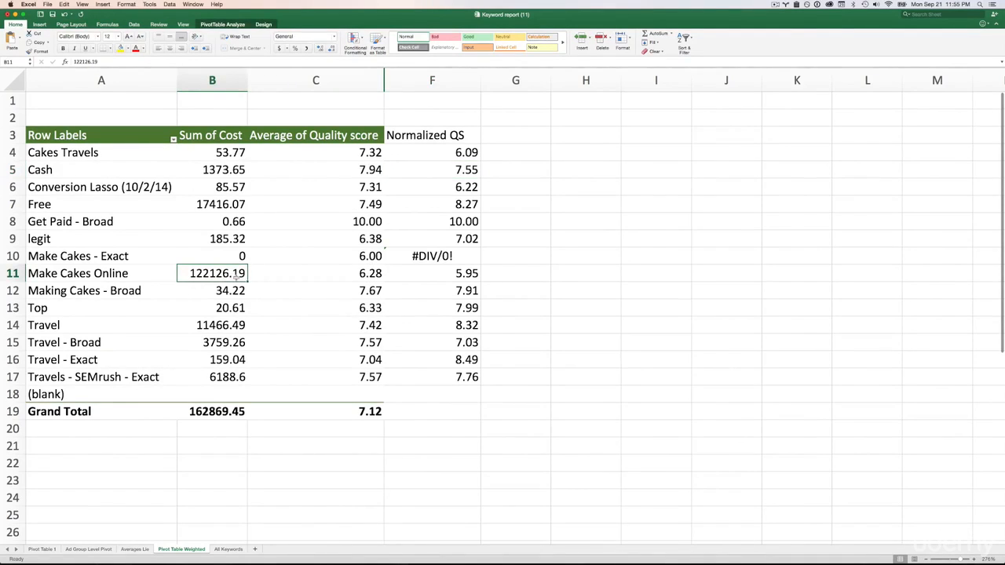
pyautogui.click(349, 274)
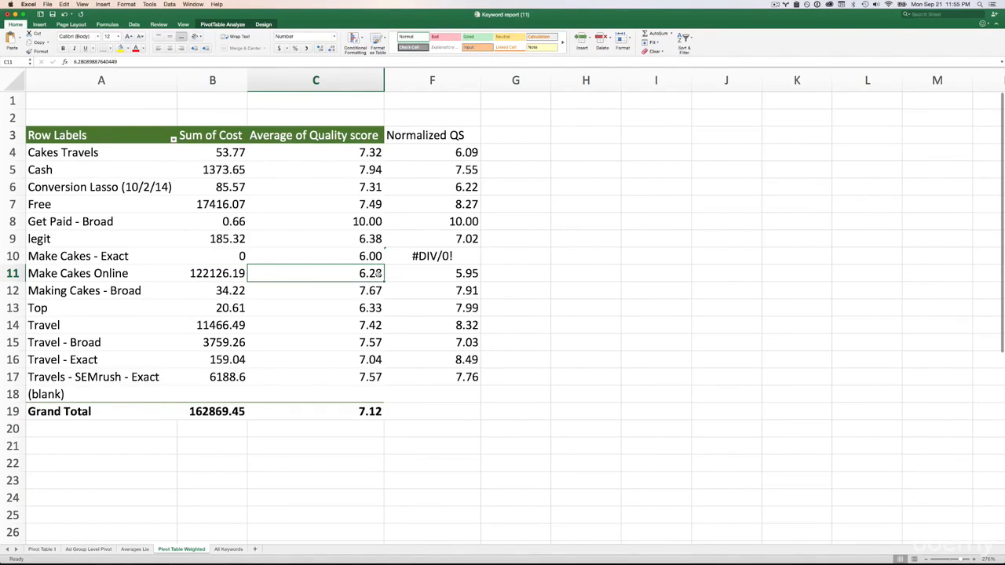
pyautogui.click(449, 274)
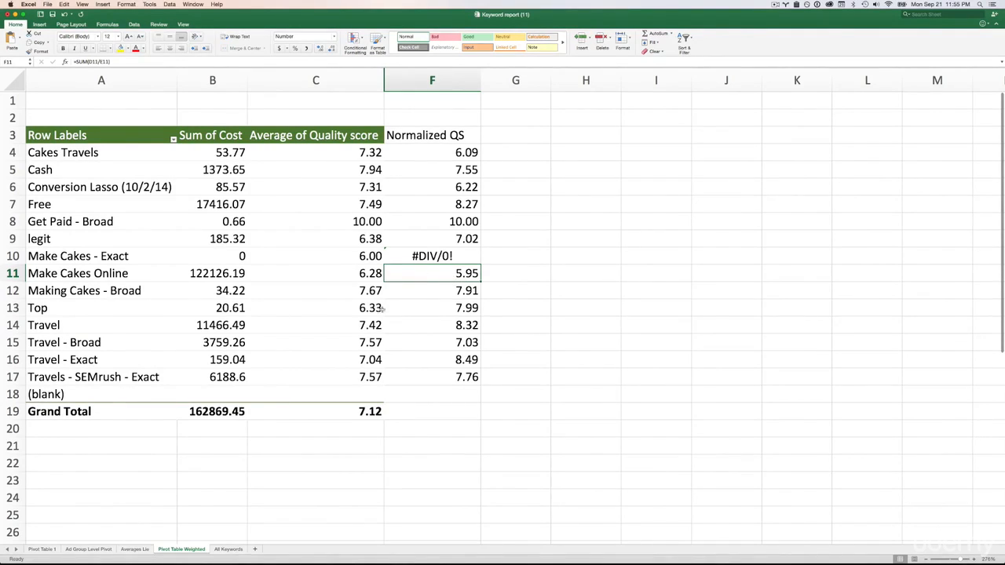
# - Compare the cost, average quality score and normalized QS of the Travel and Travel - Exact ad groups
pyautogui.click(359, 330)
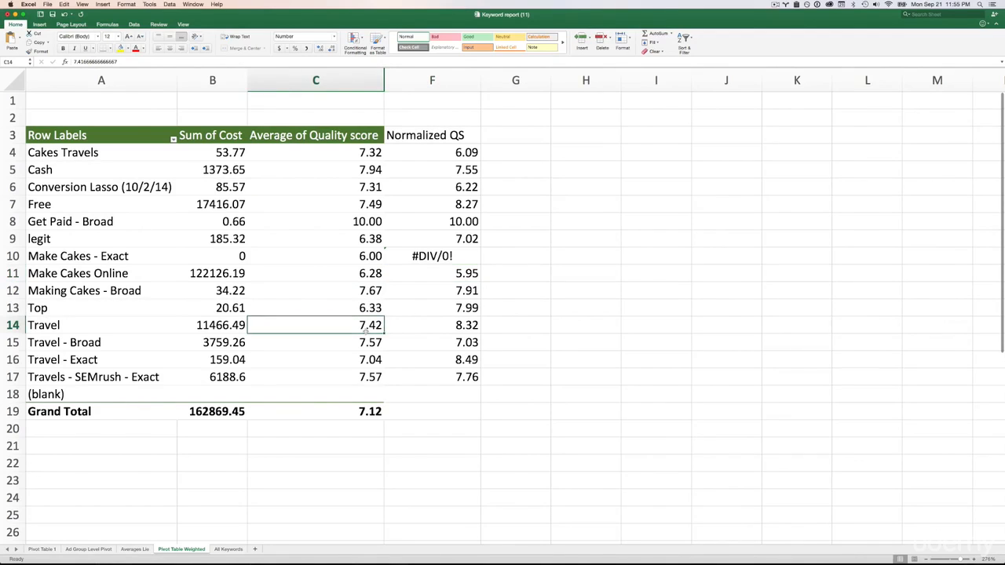
pyautogui.click(54, 325)
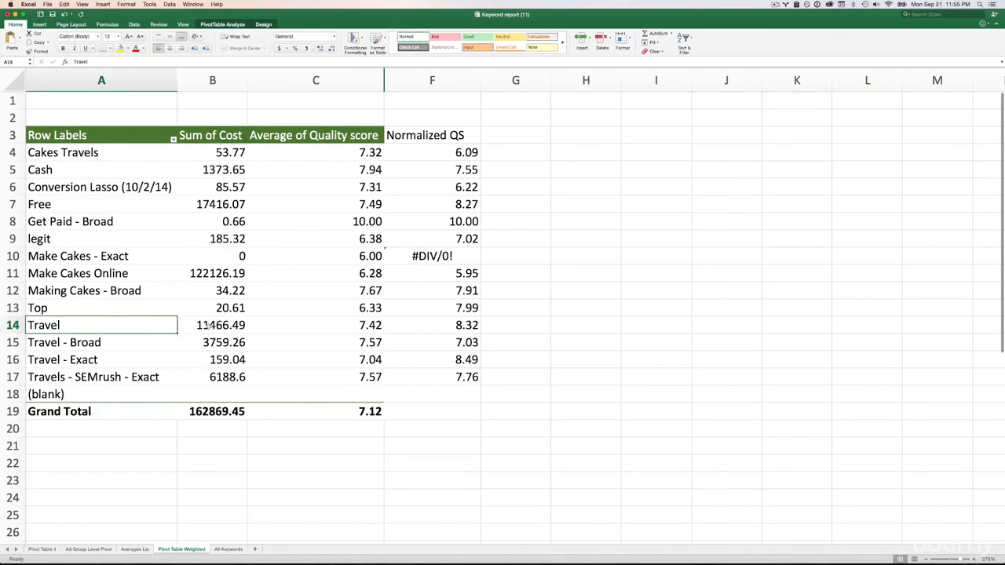
pyautogui.click(182, 325)
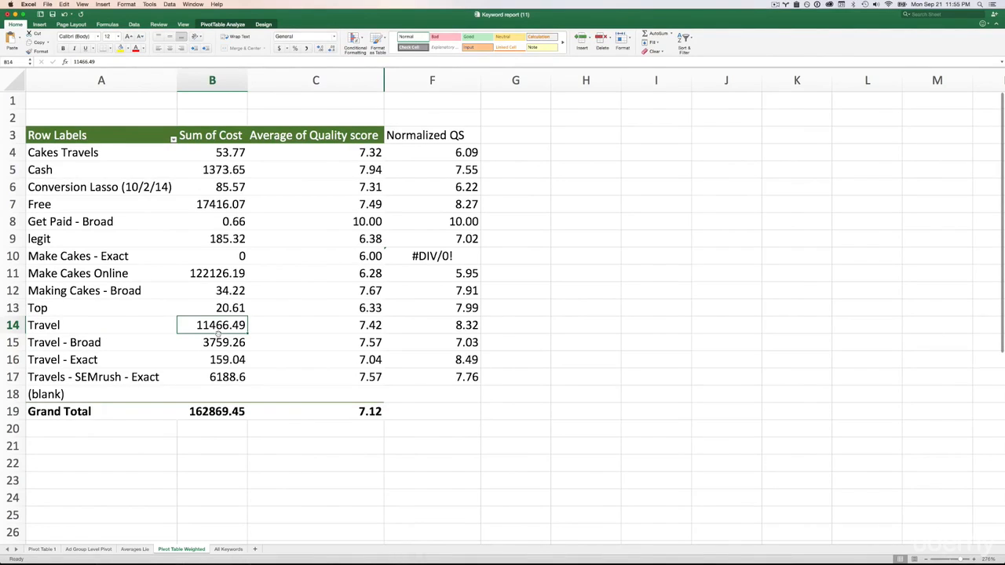
pyautogui.click(345, 326)
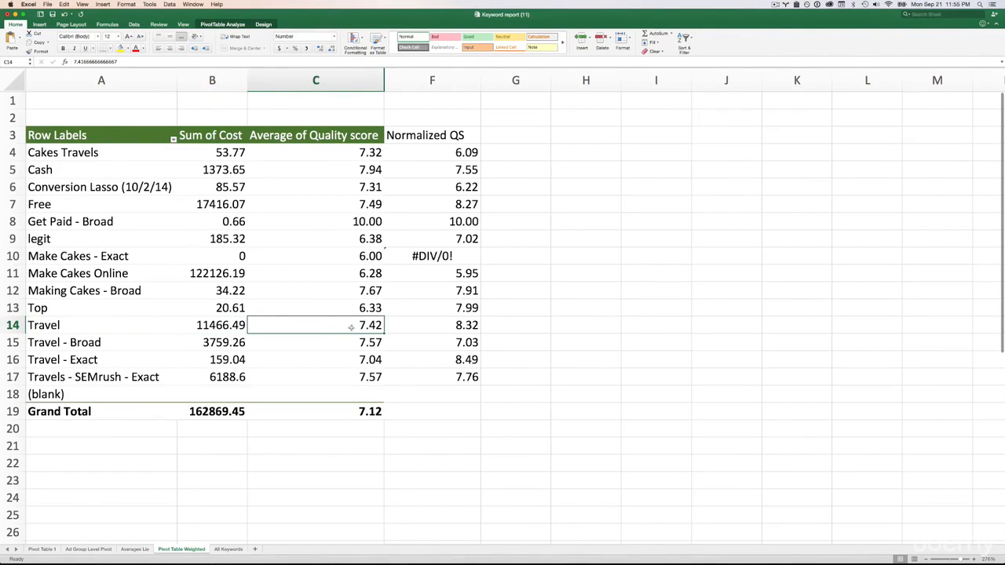
pyautogui.click(453, 325)
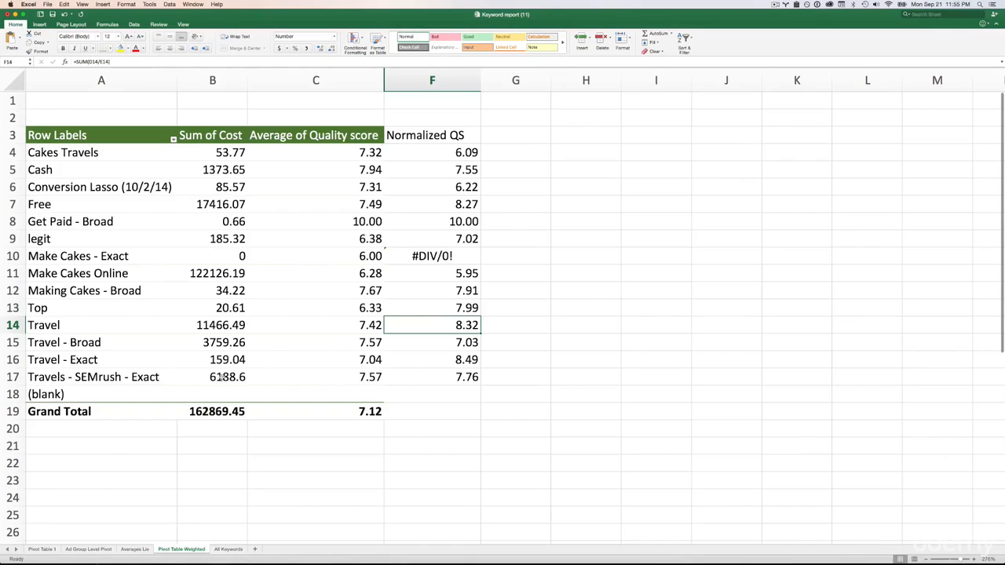
pyautogui.click(78, 359)
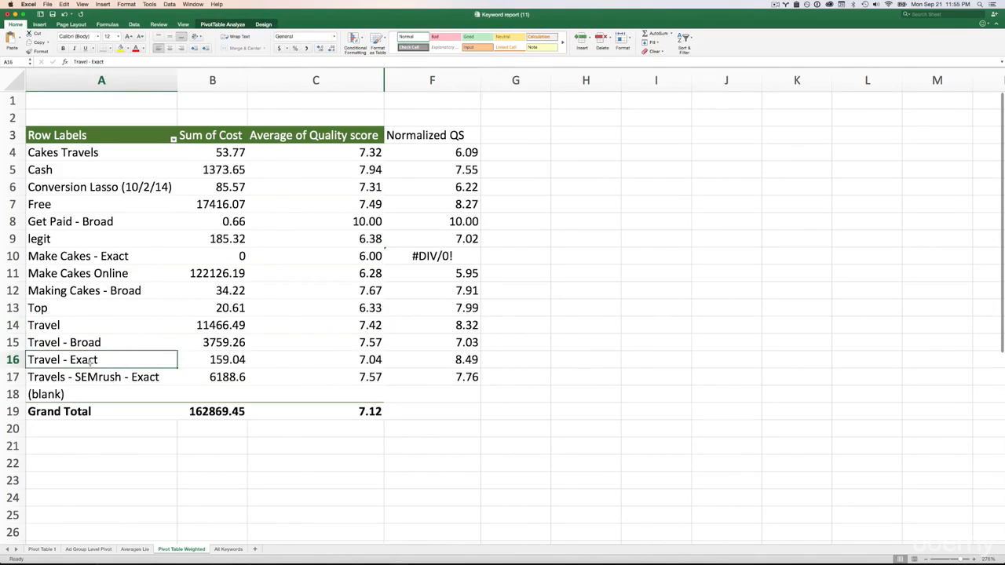
pyautogui.click(214, 363)
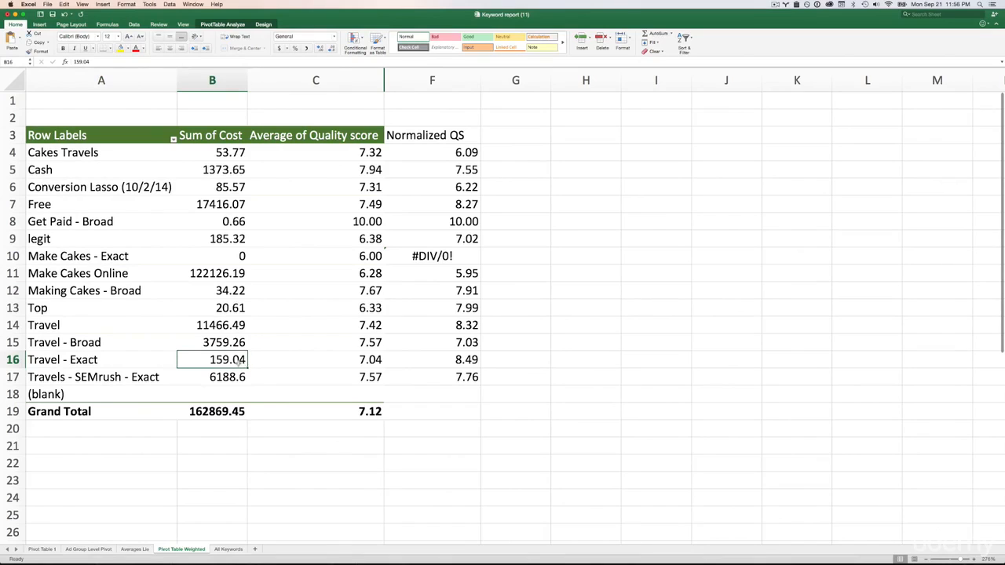
pyautogui.click(342, 361)
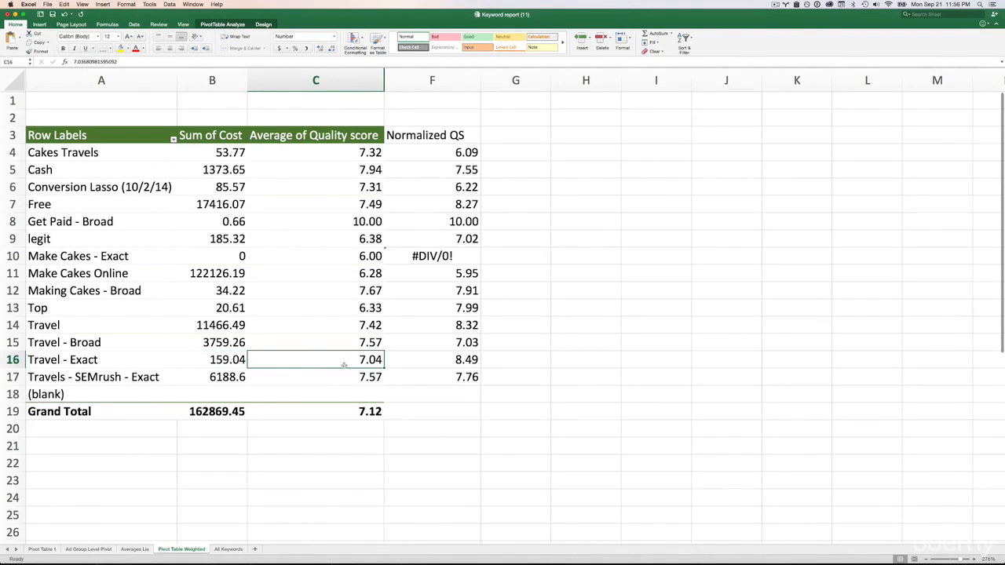
pyautogui.click(459, 360)
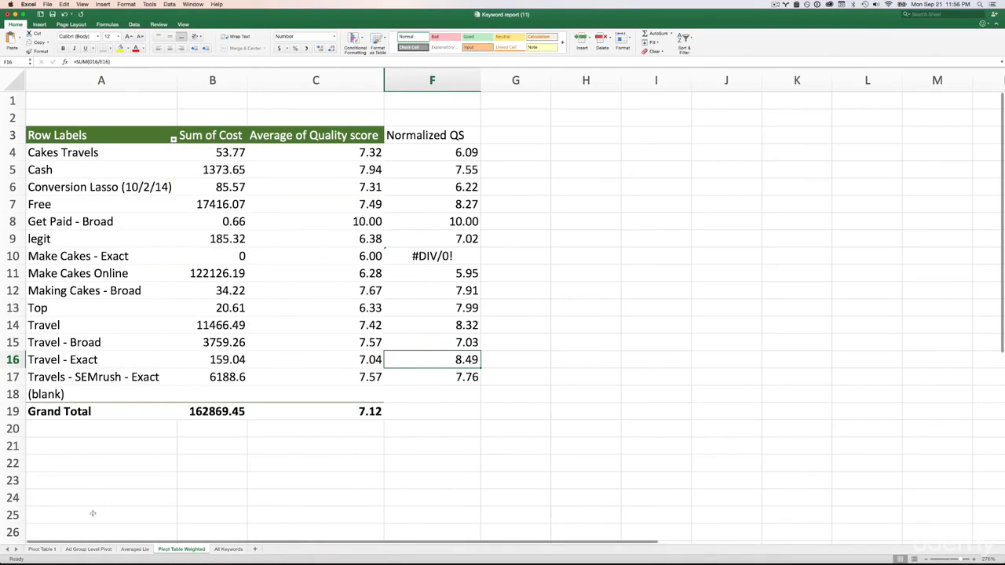
# - Review the QS Percentage column on the Pivot Table 1 sheet, focusing on the shares for quality scores 1 through 6
pyautogui.click(49, 548)
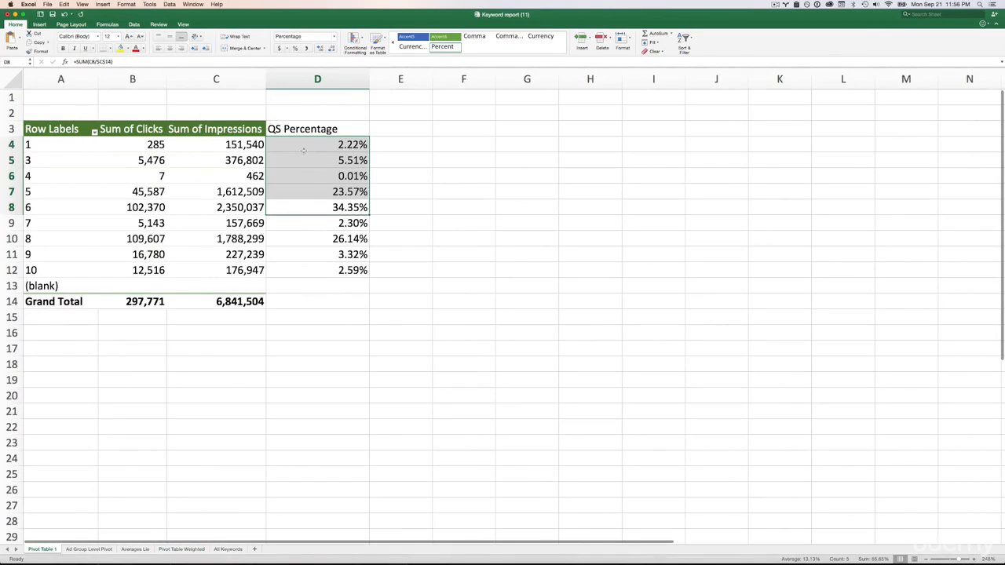
pyautogui.click(327, 273)
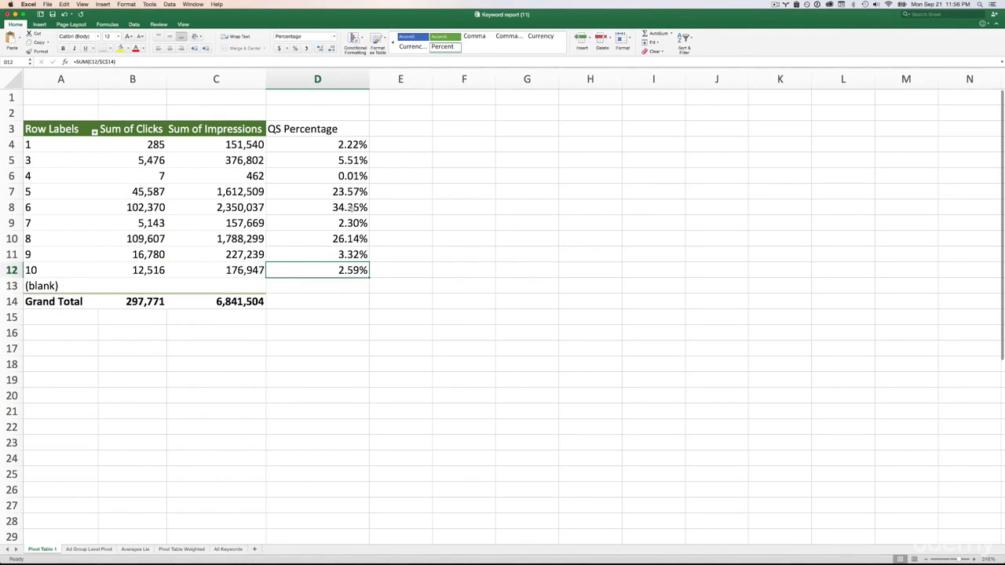
pyautogui.moveTo(353, 209); pyautogui.dragTo(355, 144)
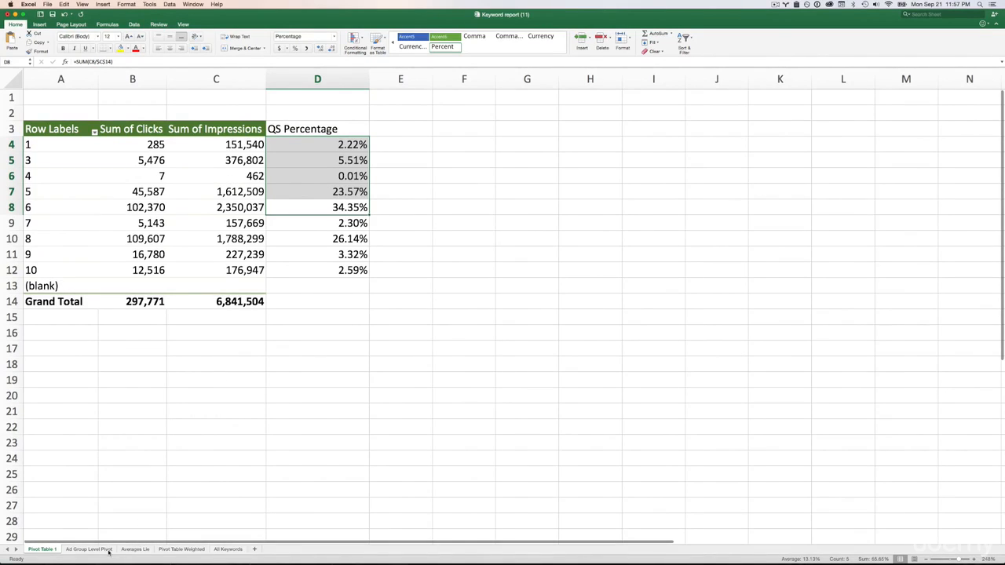
# - Compare the Make Cakes Online row on the Ad Group Level Pivot sheet with the same row on the Pivot Table Weighted sheet
pyautogui.click(176, 550)
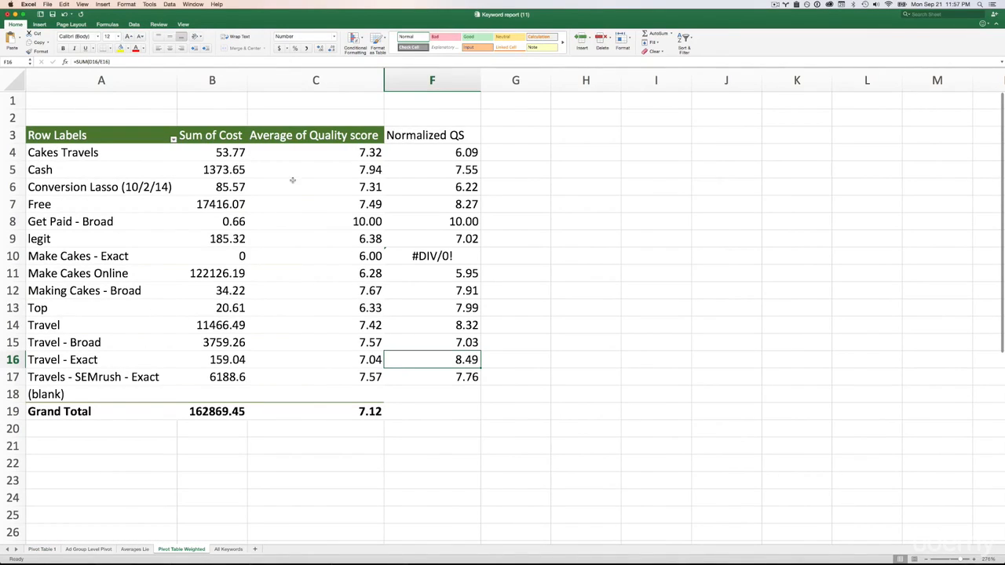
pyautogui.click(89, 549)
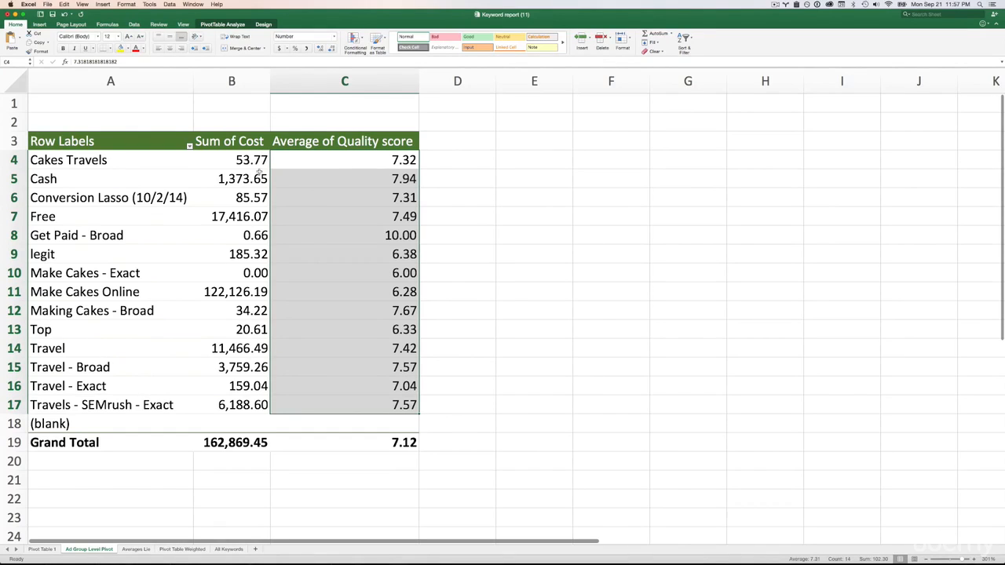
pyautogui.click(223, 296)
pyautogui.click(15, 292)
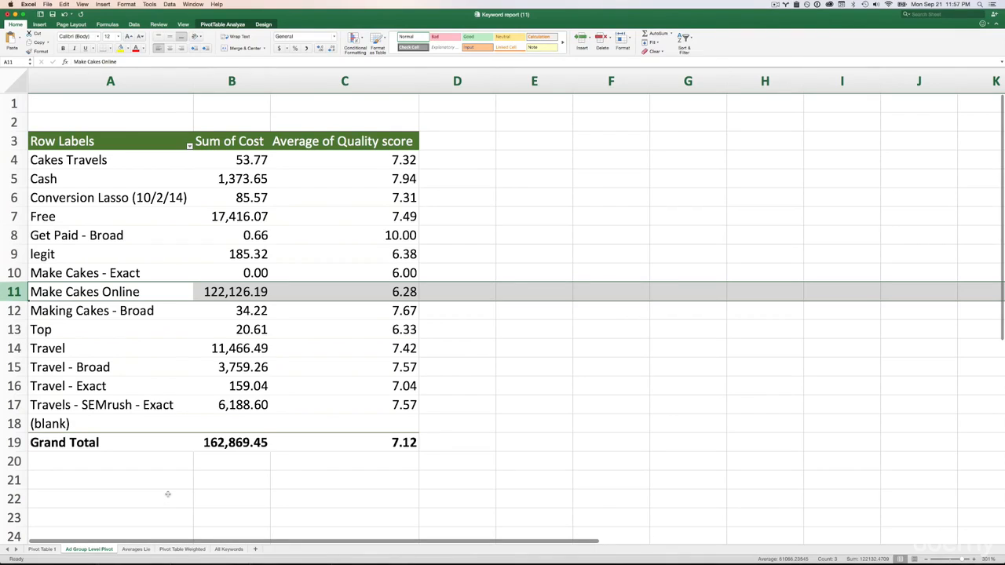
pyautogui.click(181, 550)
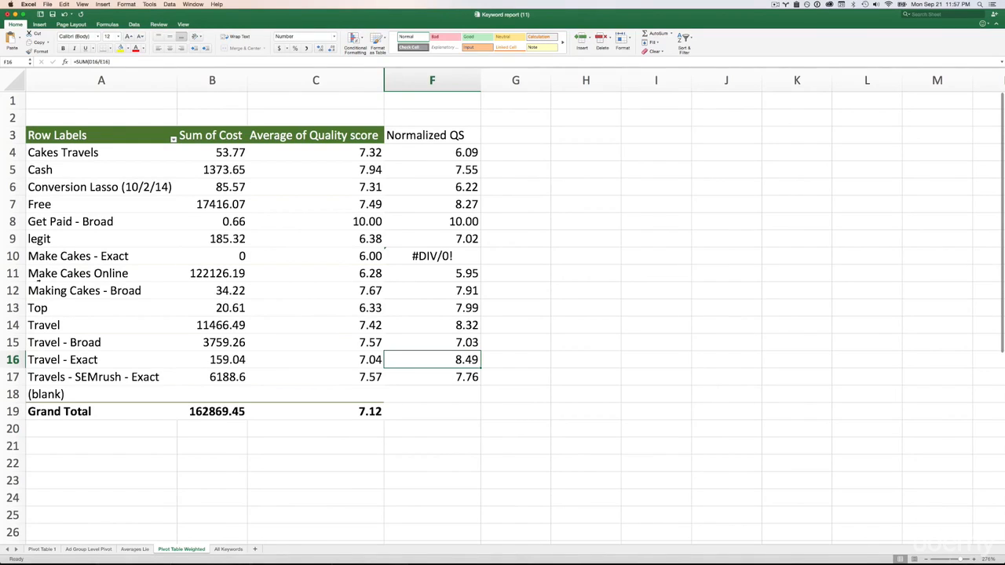
pyautogui.click(16, 274)
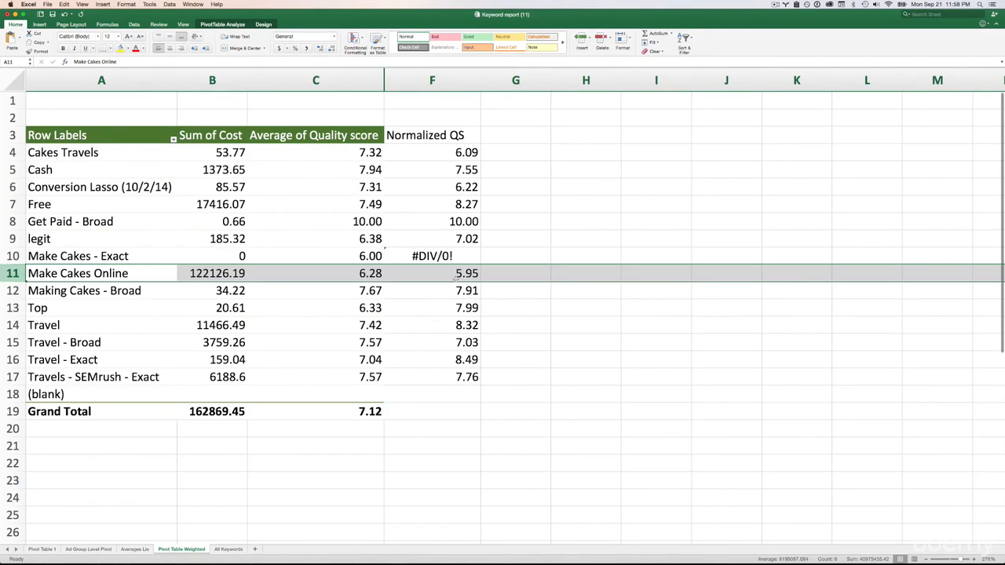
# - Check the Cakes Travels ad group's normalized QS against its cost, and compare that cost with Make Cakes Online's
pyautogui.click(465, 154)
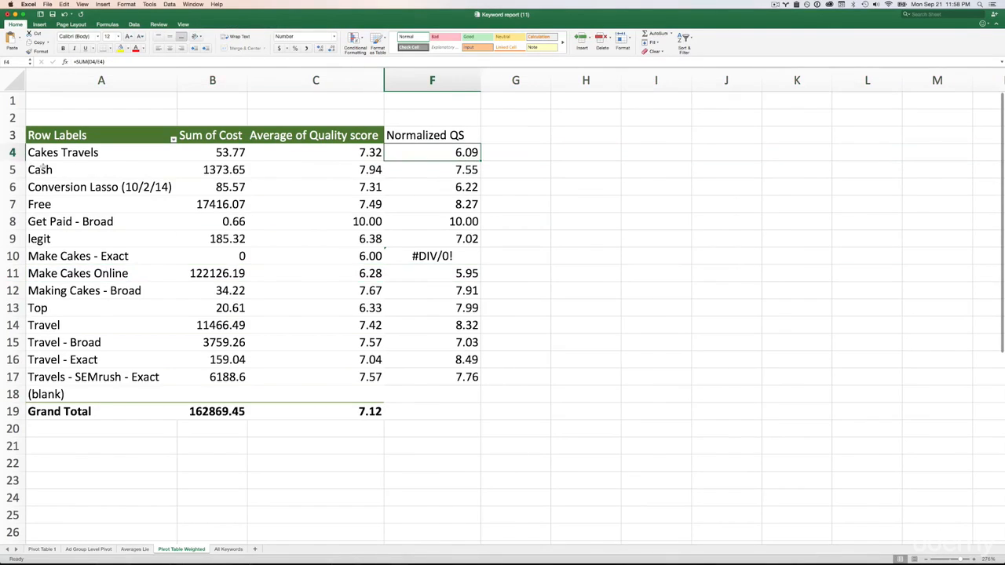
pyautogui.click(230, 156)
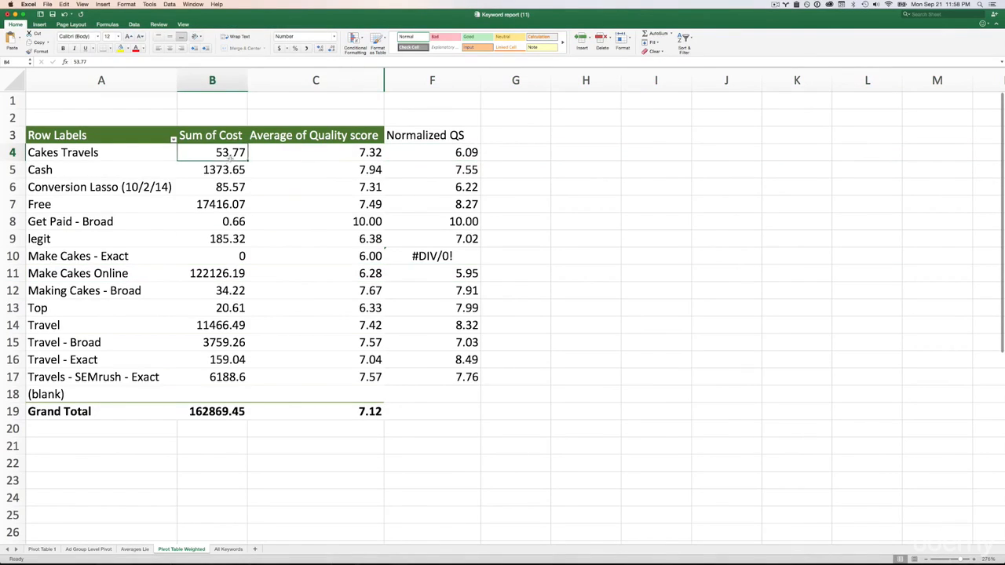
pyautogui.click(467, 154)
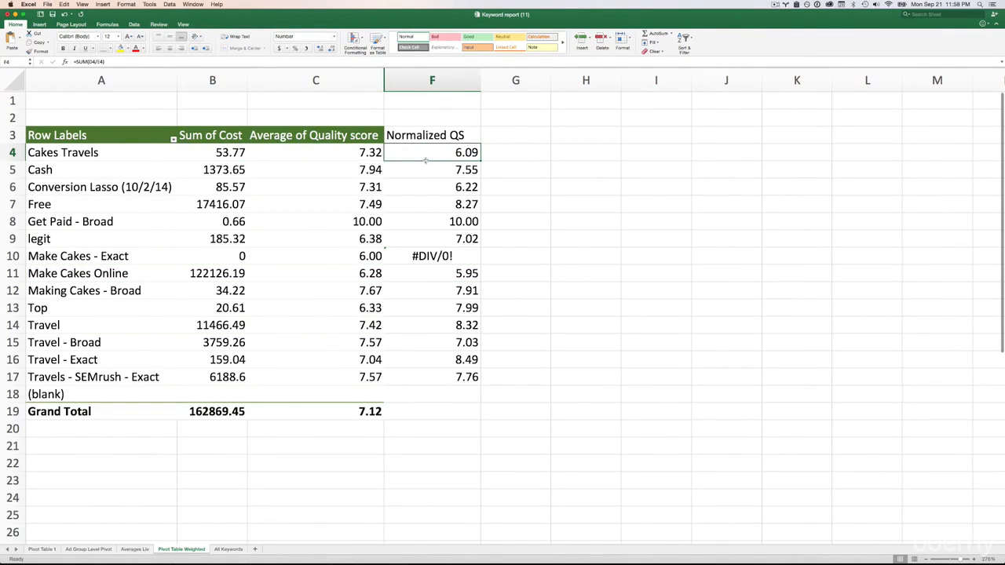
pyautogui.click(230, 157)
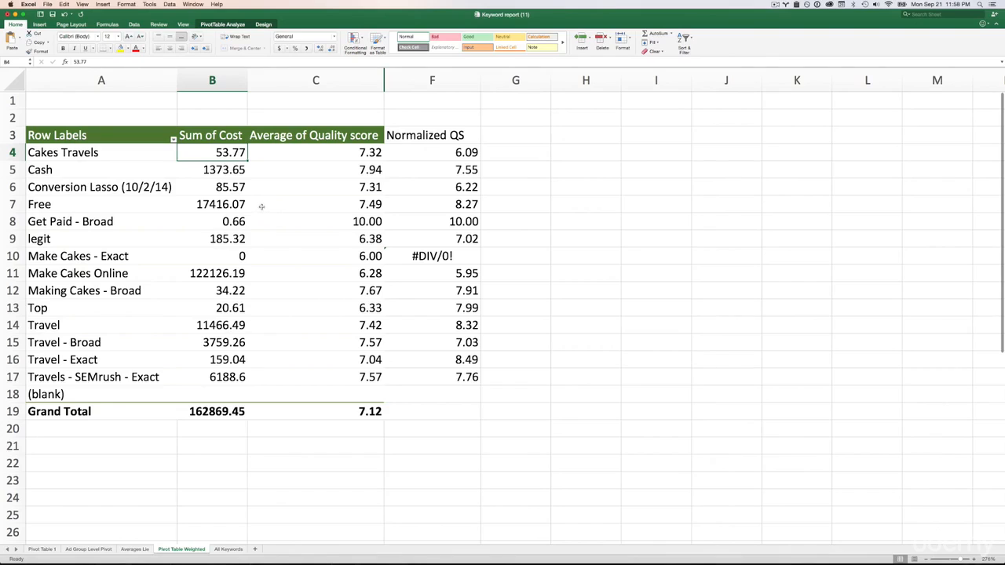
pyautogui.click(192, 273)
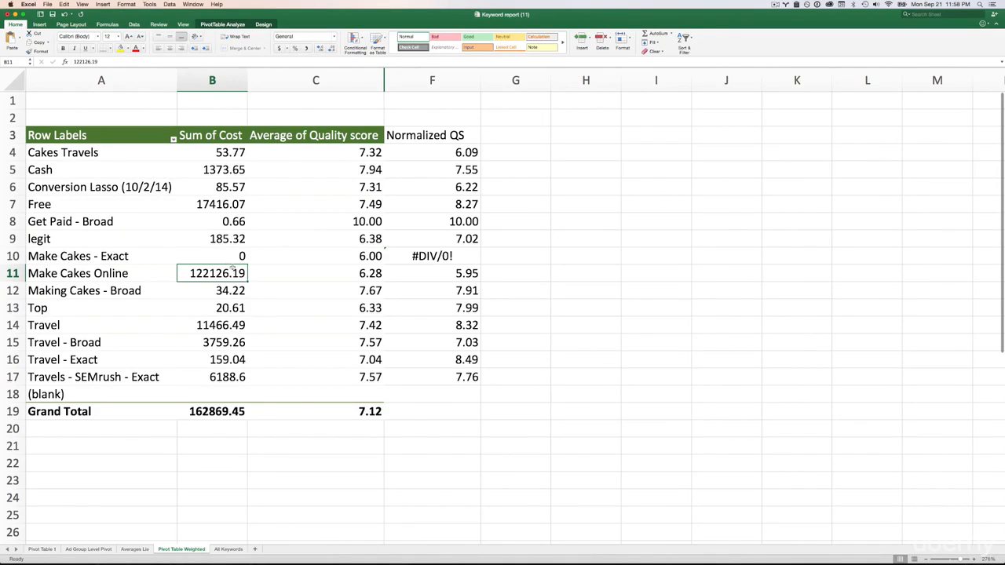
# - Revisit the keyword example on the Averages Lie sheet and the plain averages on the Ad Group Level Pivot sheet
pyautogui.click(132, 549)
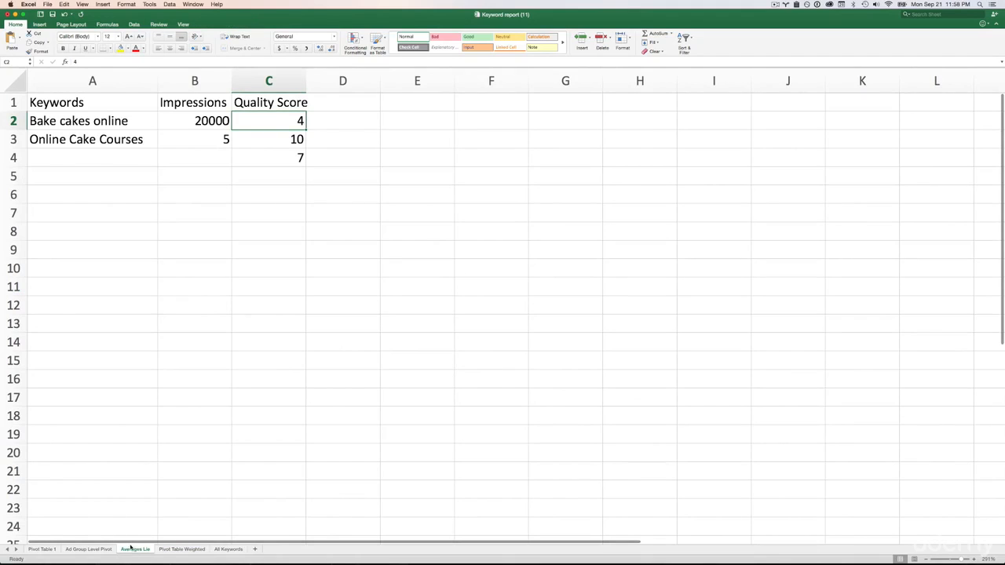
pyautogui.click(90, 549)
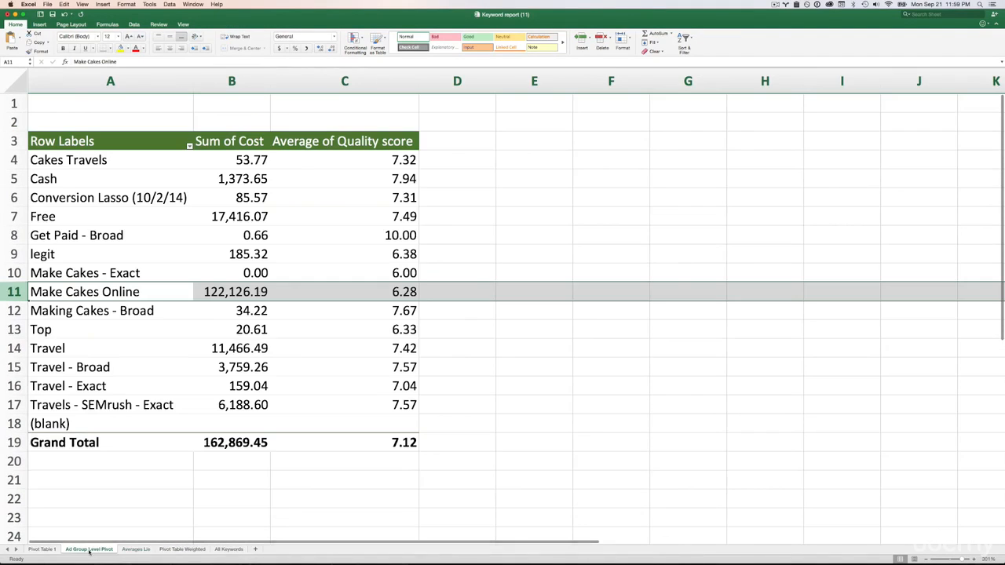